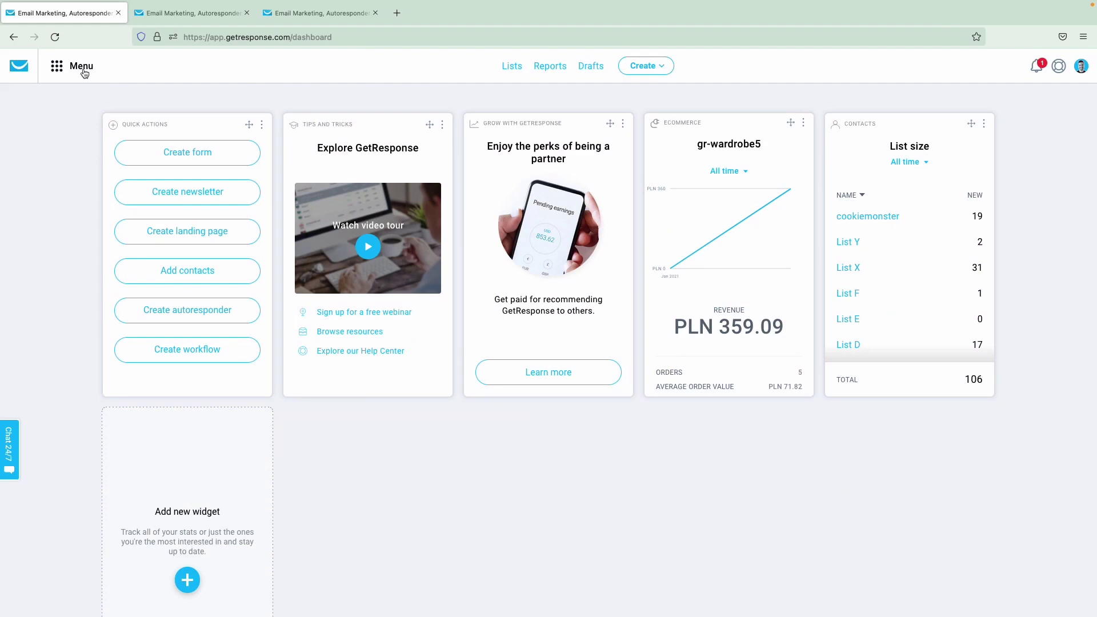
Open the GetResponse dashboard's main tools menu from the top-left Menu
{"action": "left_click", "coordinate": [81, 66]}
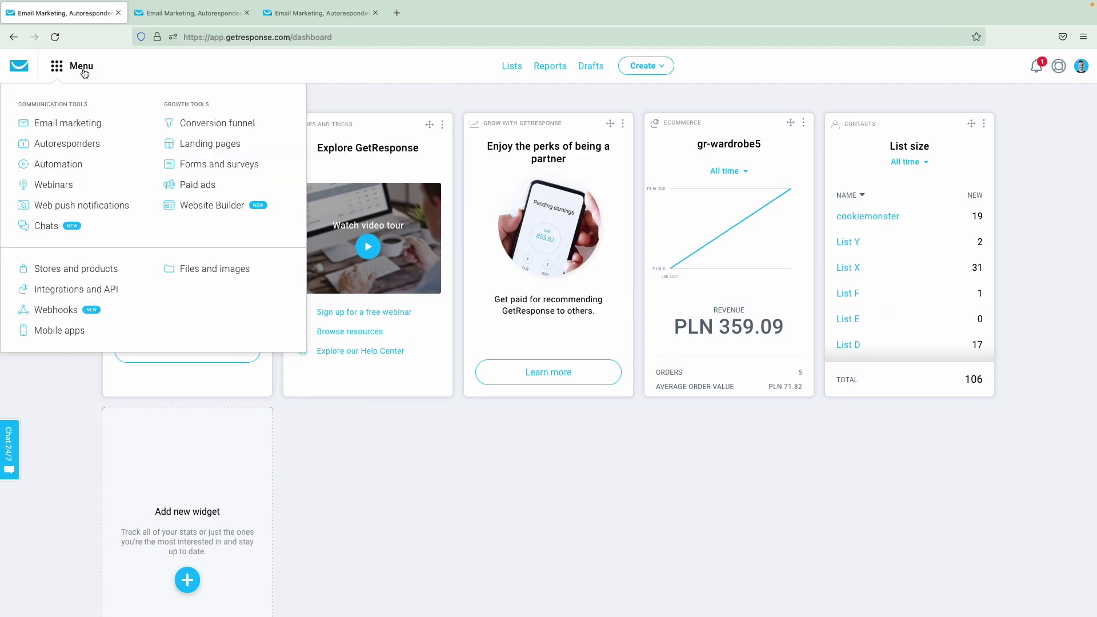
Enable email notifications for new chat messages under Chats Settings > Notifications
{"action": "left_click", "coordinate": [44, 226]}
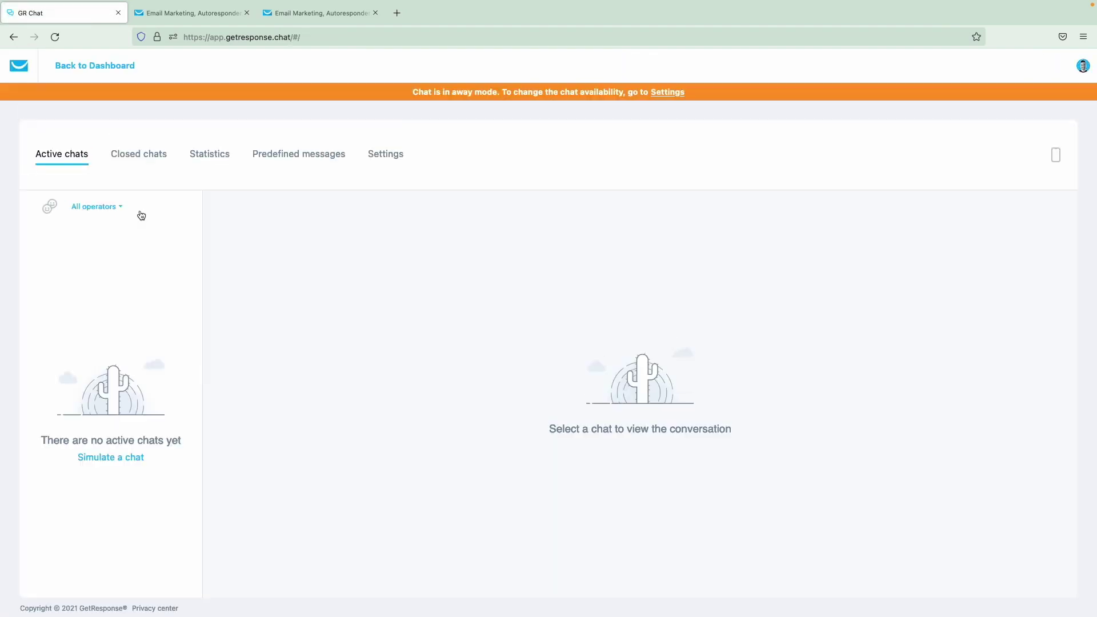
{"action": "left_click", "coordinate": [387, 158]}
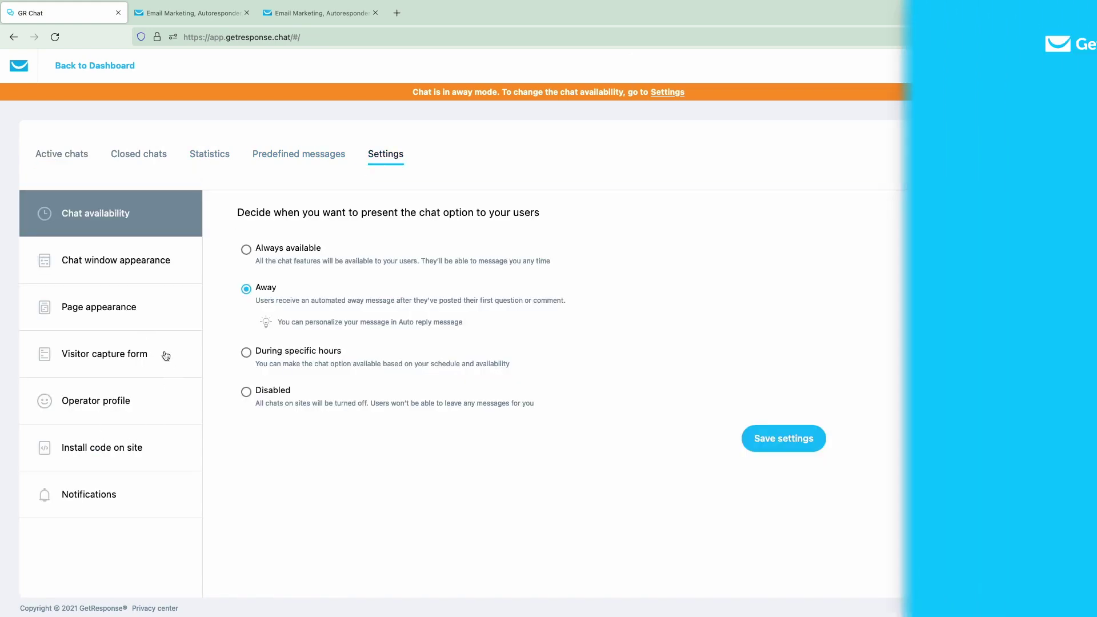
{"action": "left_click", "coordinate": [95, 498]}
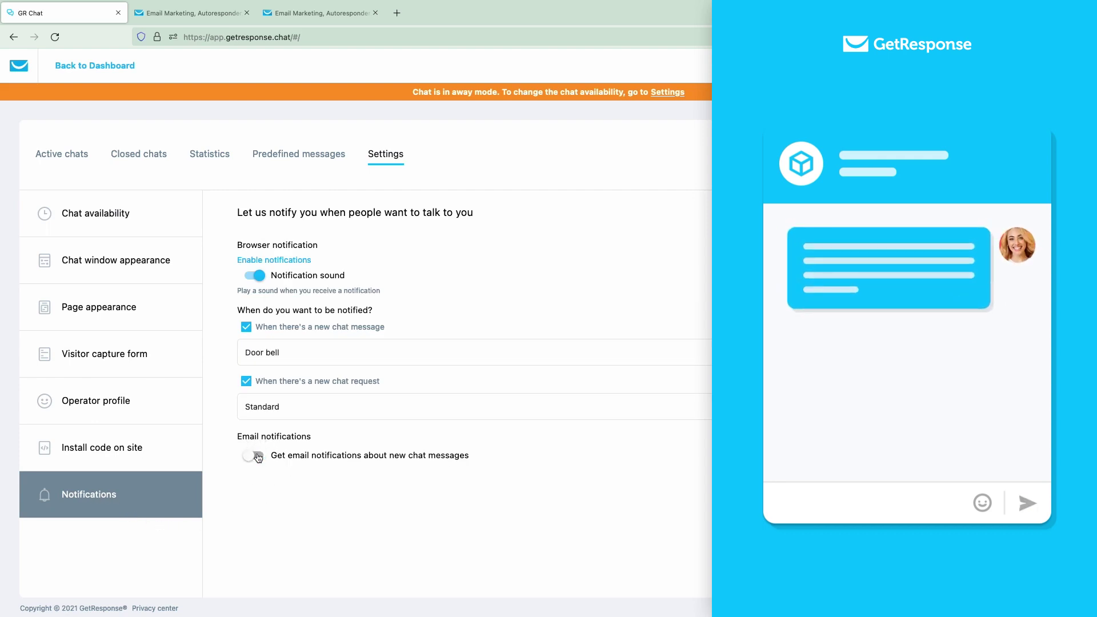
{"action": "left_click", "coordinate": [254, 456]}
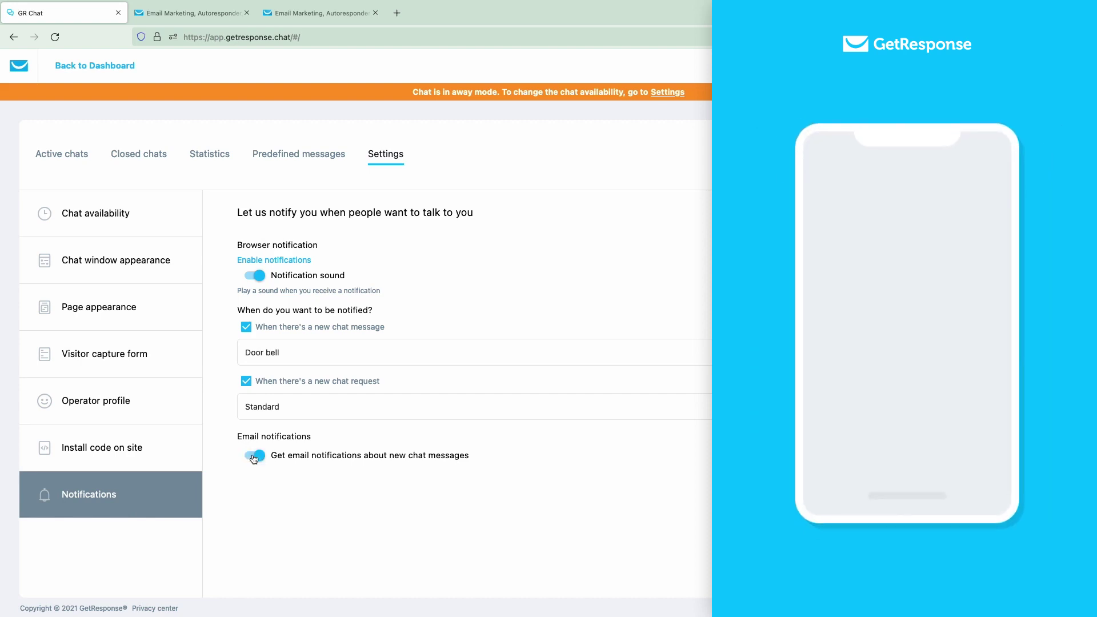
{"action": "left_click", "coordinate": [263, 412]}
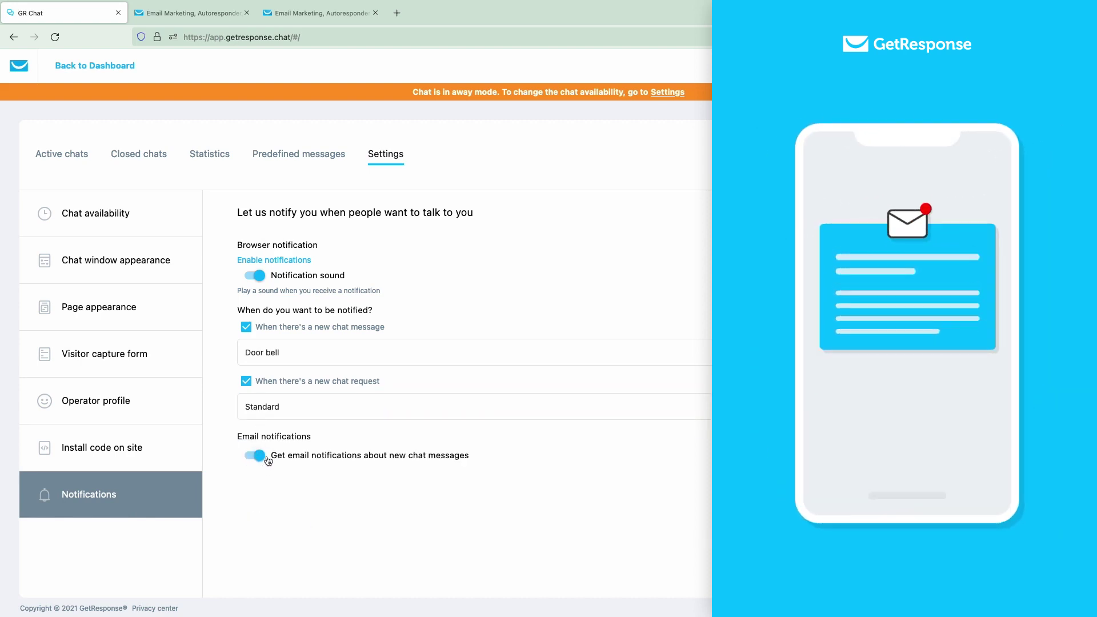
Turn on auto-adding visitor capture form contacts to the Chat prospects list
{"action": "left_click", "coordinate": [137, 354]}
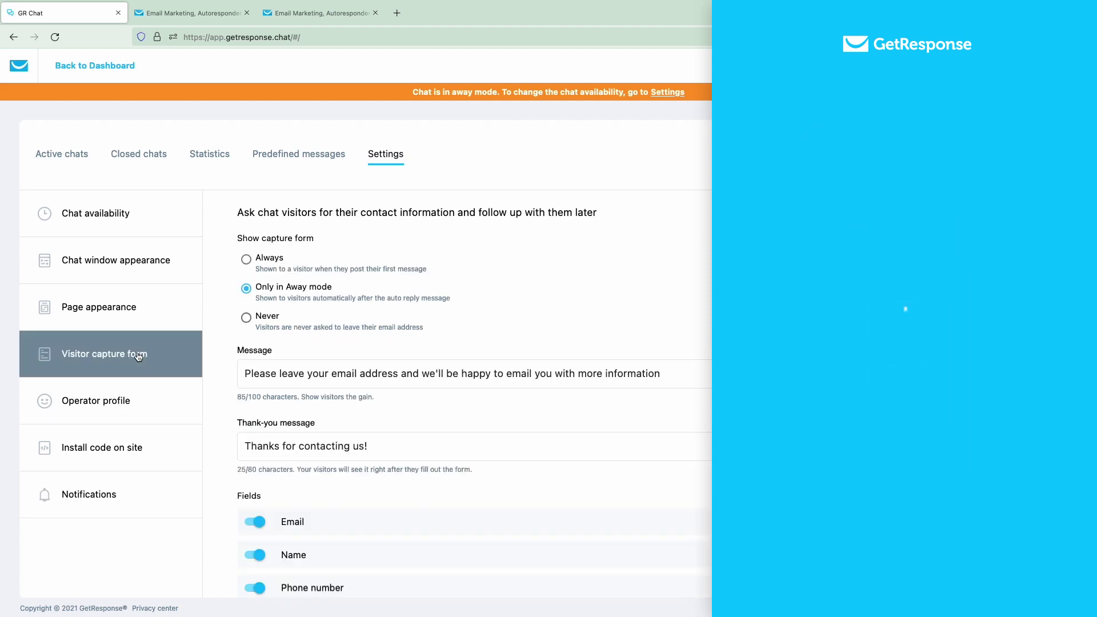
{"action": "scroll", "coordinate": [240, 369], "scroll_direction": "down", "scroll_amount": 3}
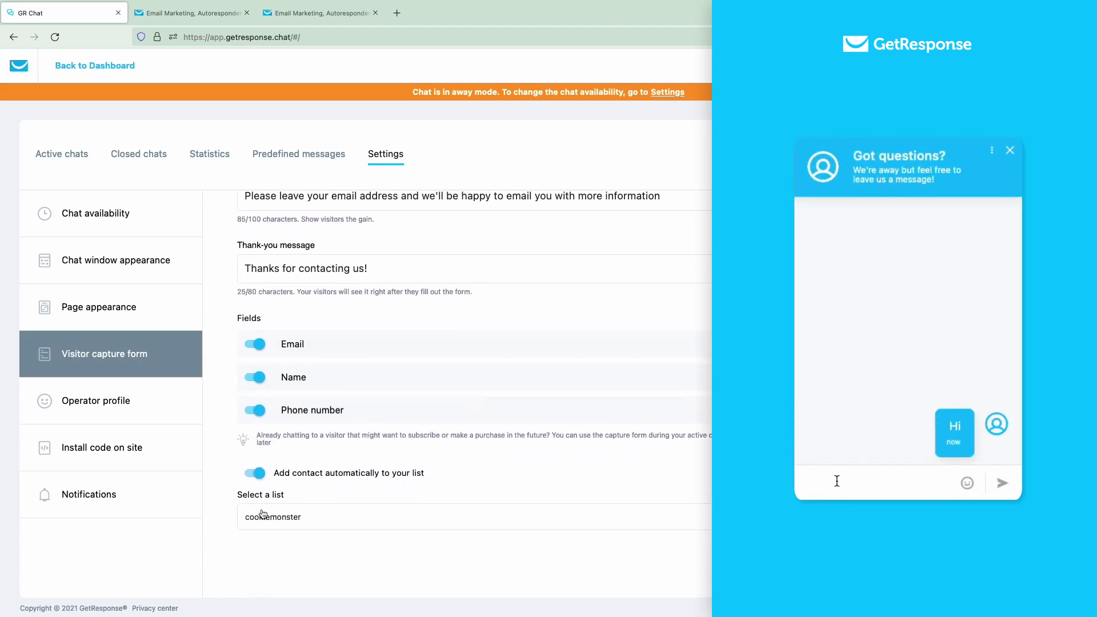
{"action": "left_click", "coordinate": [256, 474]}
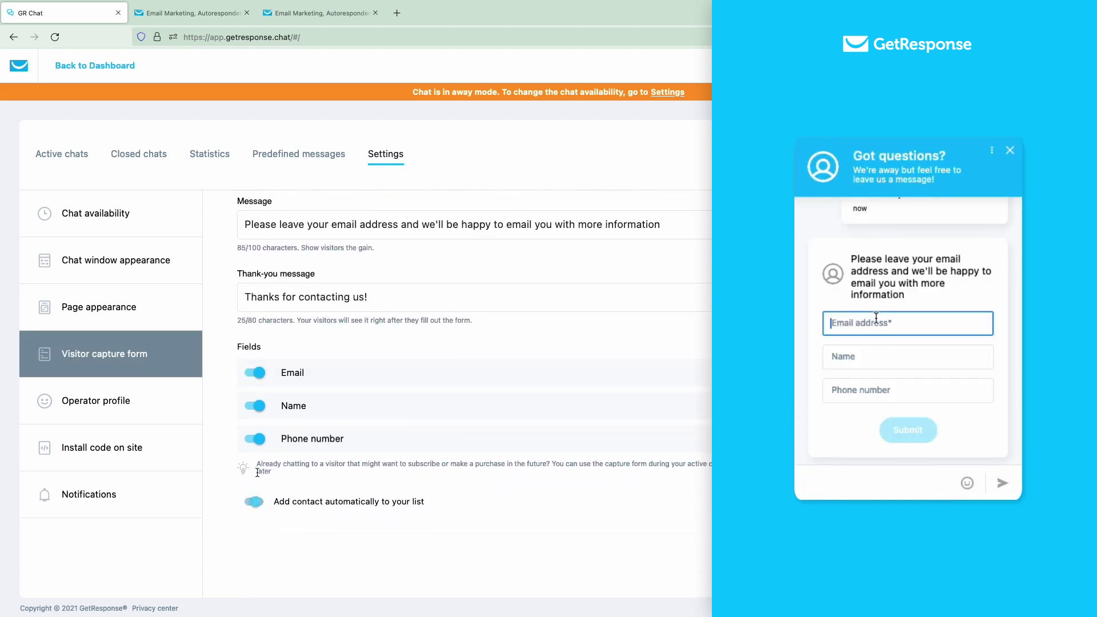
{"action": "left_click", "coordinate": [258, 502]}
{"action": "left_click", "coordinate": [262, 553]}
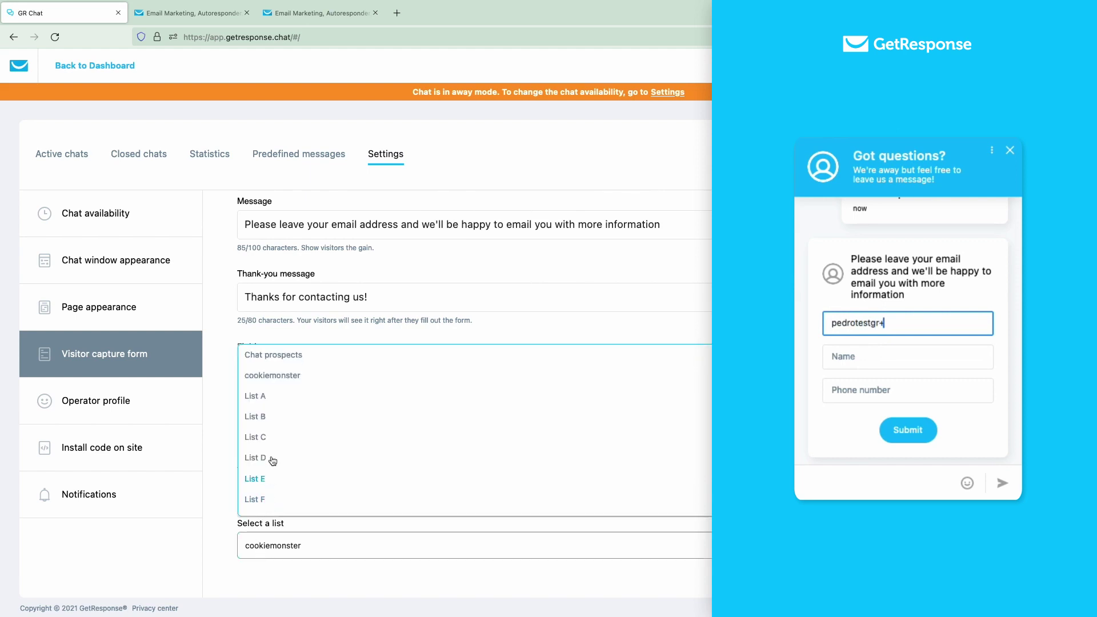
{"action": "left_click", "coordinate": [272, 356]}
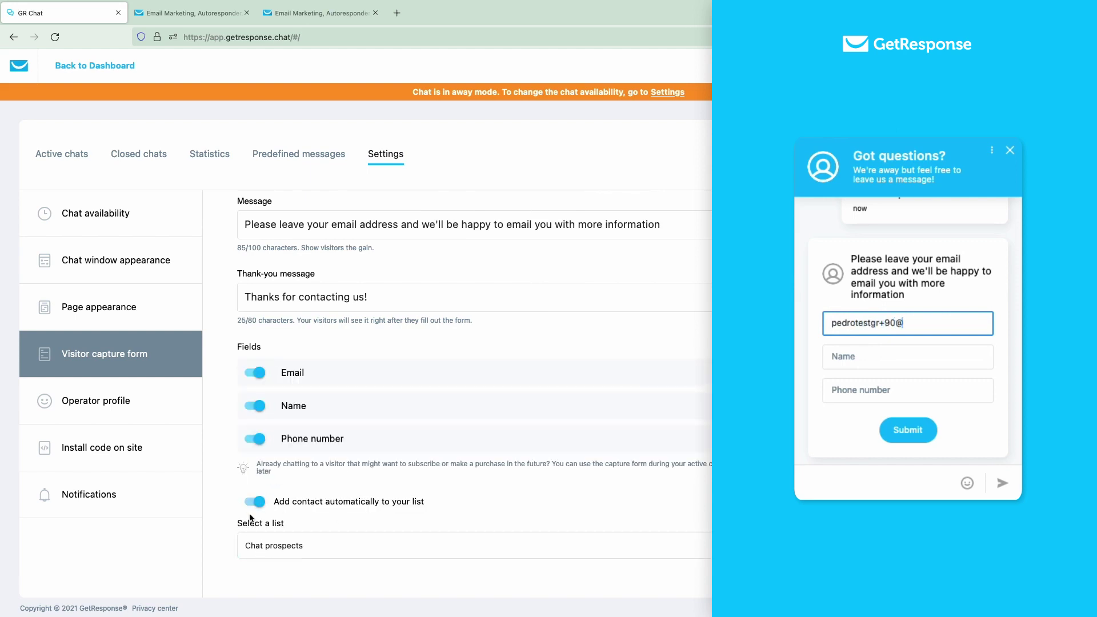
Go from the Chat prospects workflow to Manage webhooks, listing CRM, Slack and Discord
{"action": "left_click", "coordinate": [185, 14]}
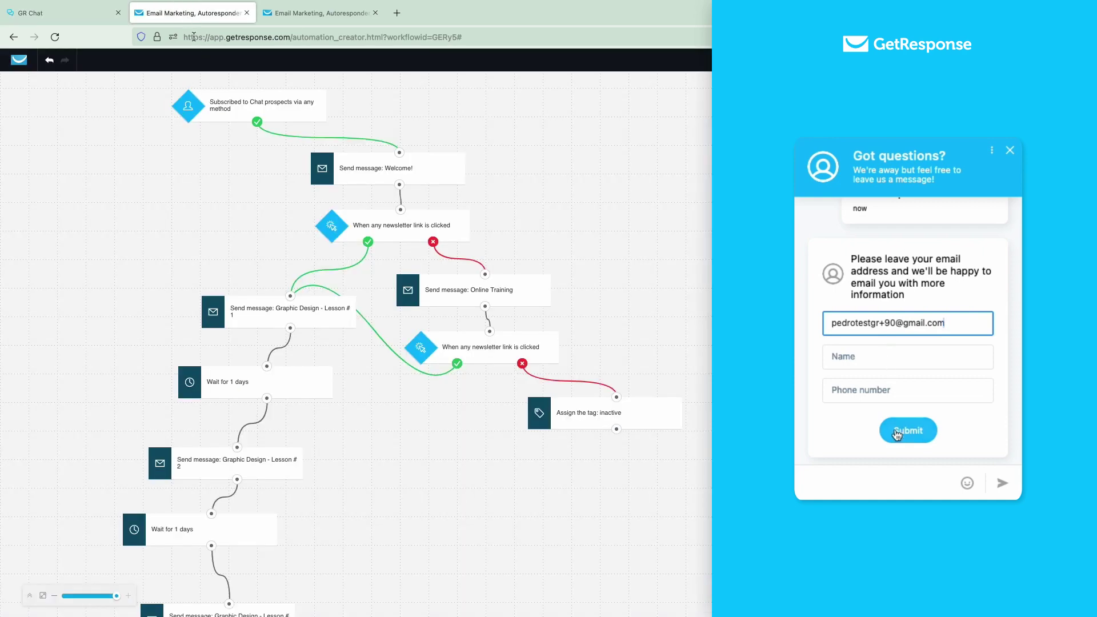
{"action": "scroll", "coordinate": [146, 165], "scroll_direction": "down", "scroll_amount": 2}
{"action": "scroll", "coordinate": [147, 160], "scroll_direction": "down", "scroll_amount": 3}
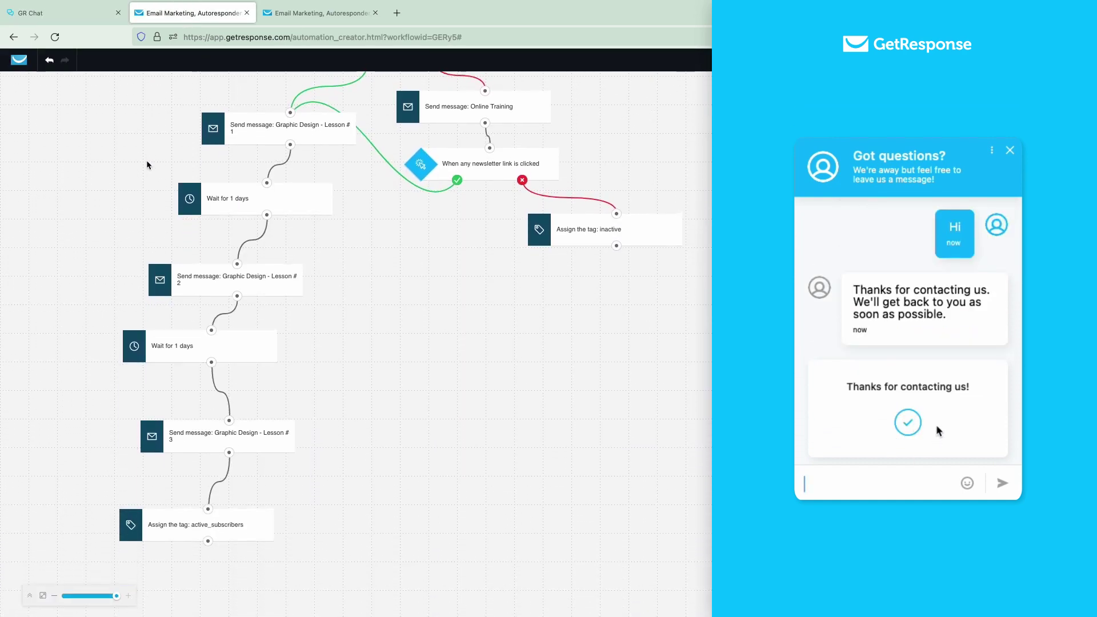
{"action": "scroll", "coordinate": [147, 161], "scroll_direction": "up", "scroll_amount": 4}
{"action": "scroll", "coordinate": [146, 160], "scroll_direction": "up", "scroll_amount": 2}
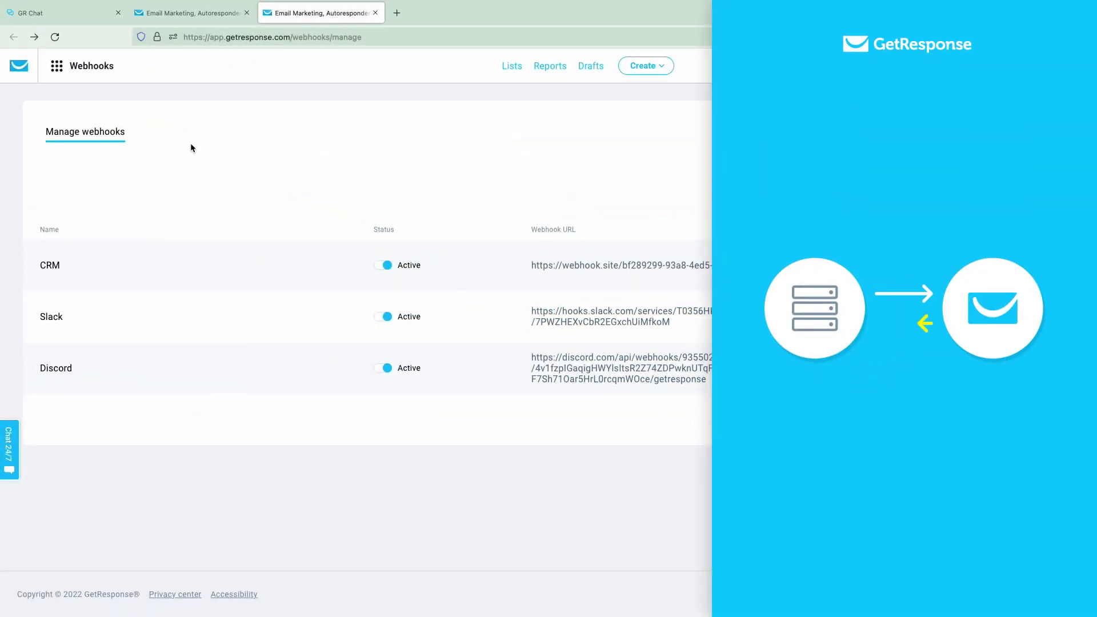
{"action": "left_click", "coordinate": [56, 66]}
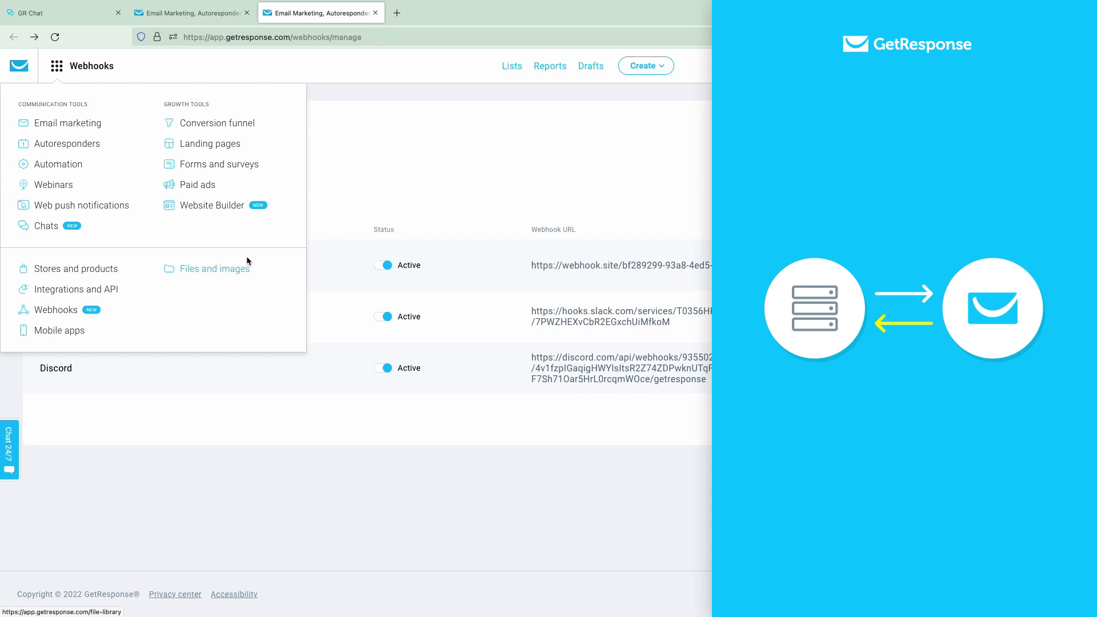
{"action": "left_click", "coordinate": [372, 173]}
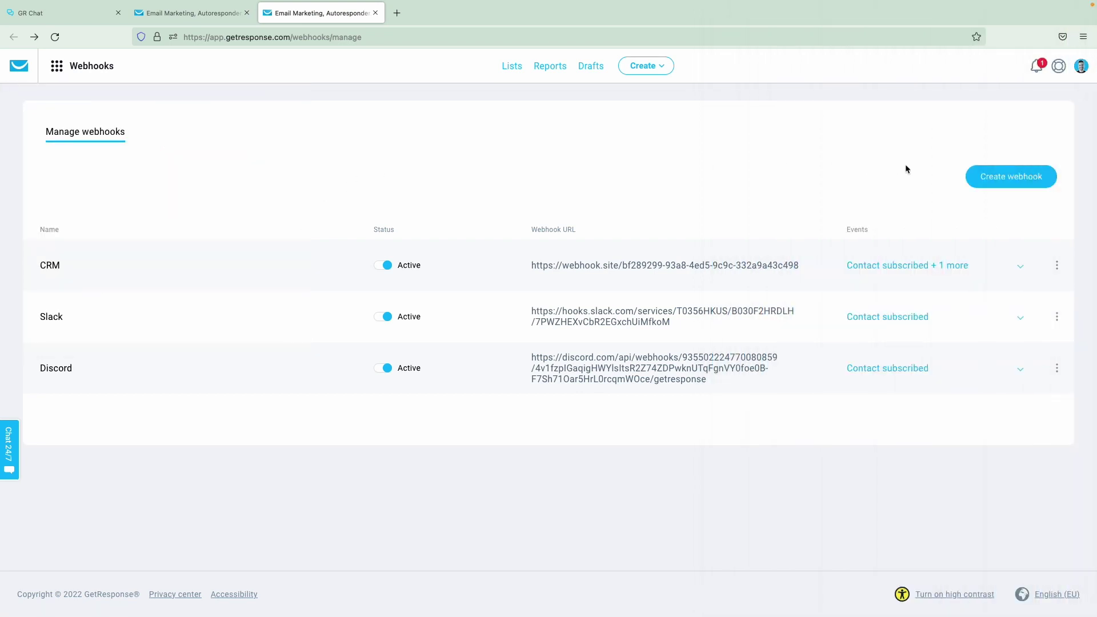
Start a new webhook with the Contact subscribed and Contact unsubscribed events checked
{"action": "left_click", "coordinate": [1011, 176]}
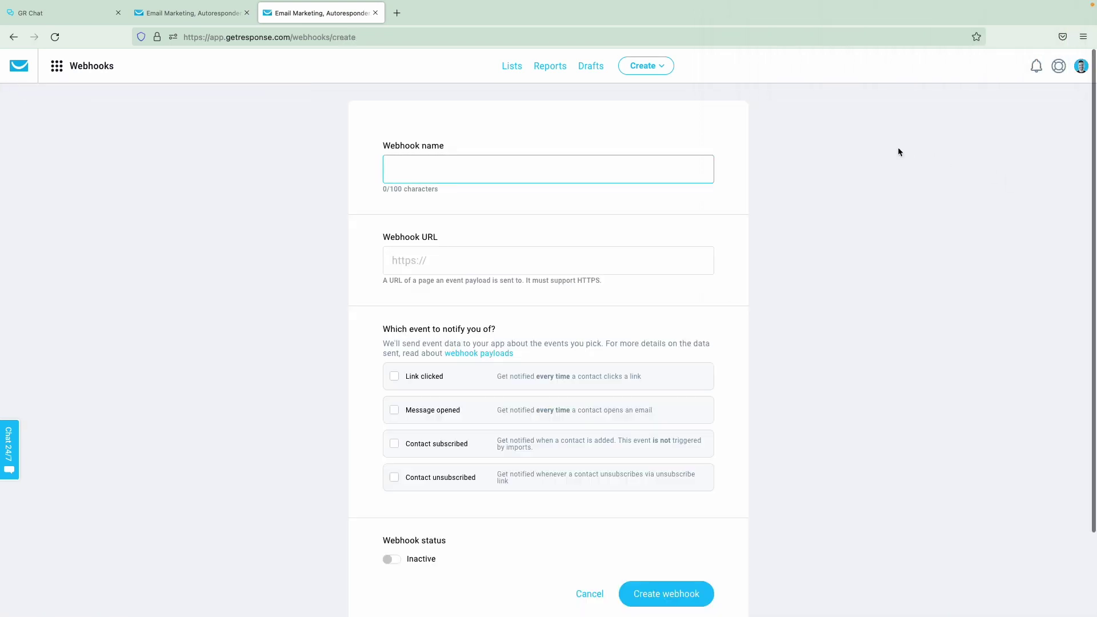
{"action": "scroll", "coordinate": [691, 278], "scroll_direction": "down", "scroll_amount": 3}
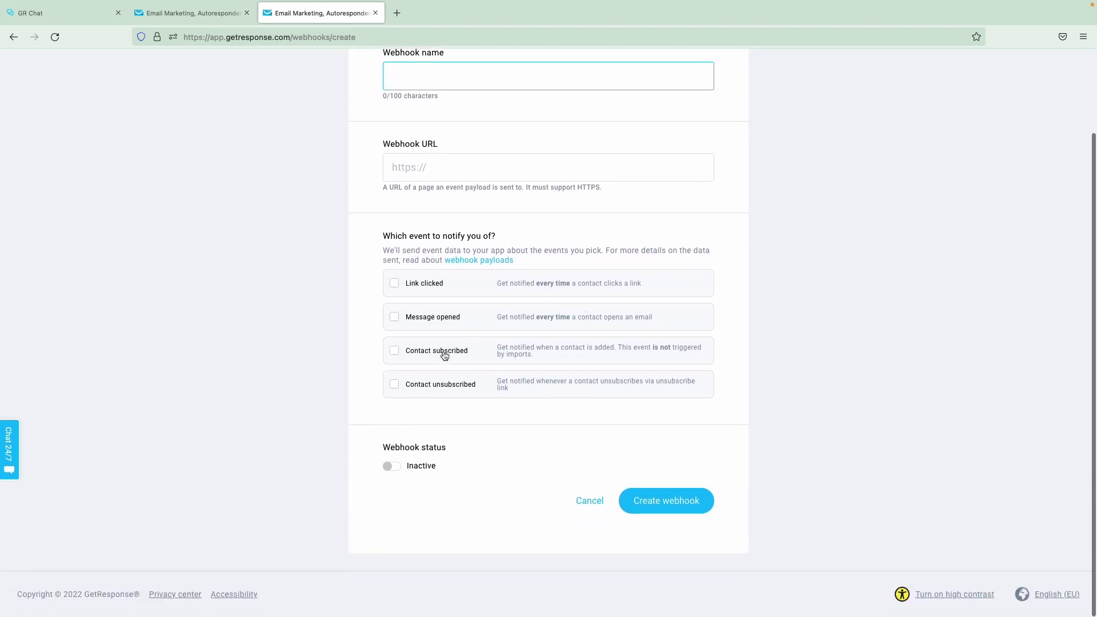
{"action": "left_click", "coordinate": [444, 354]}
{"action": "left_click", "coordinate": [421, 387]}
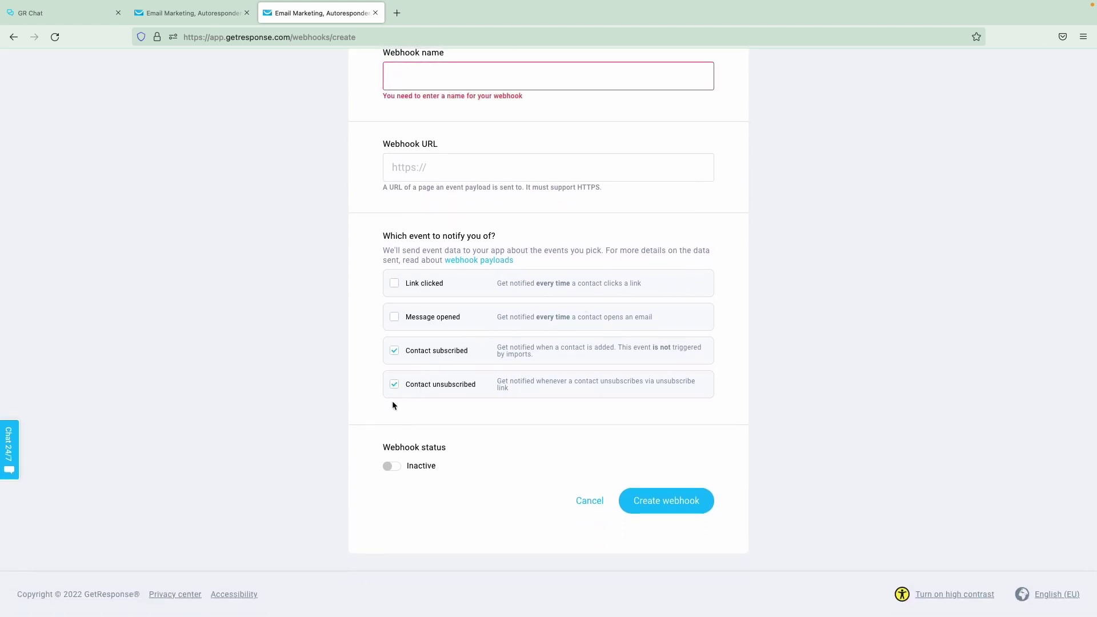